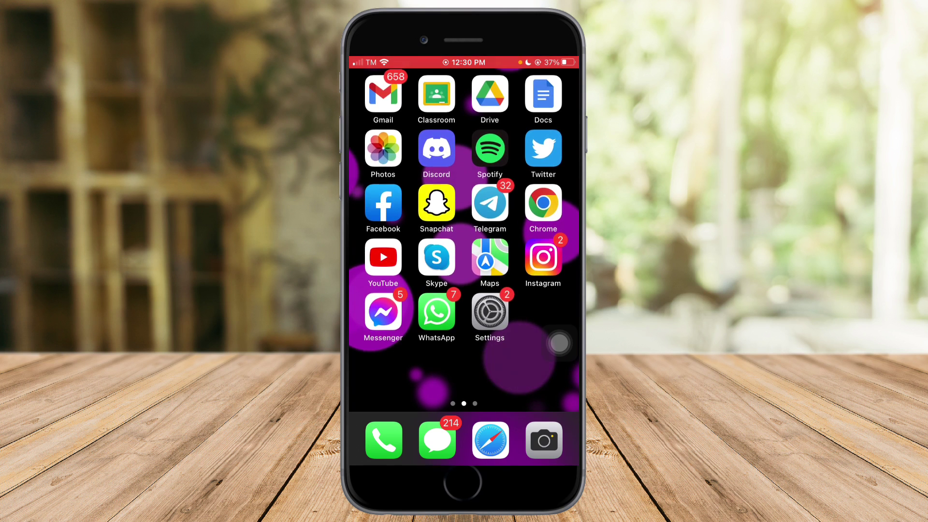
Step: Briefly open and close Snapchat, then load appdb.to in Safari
left_click(437, 202)
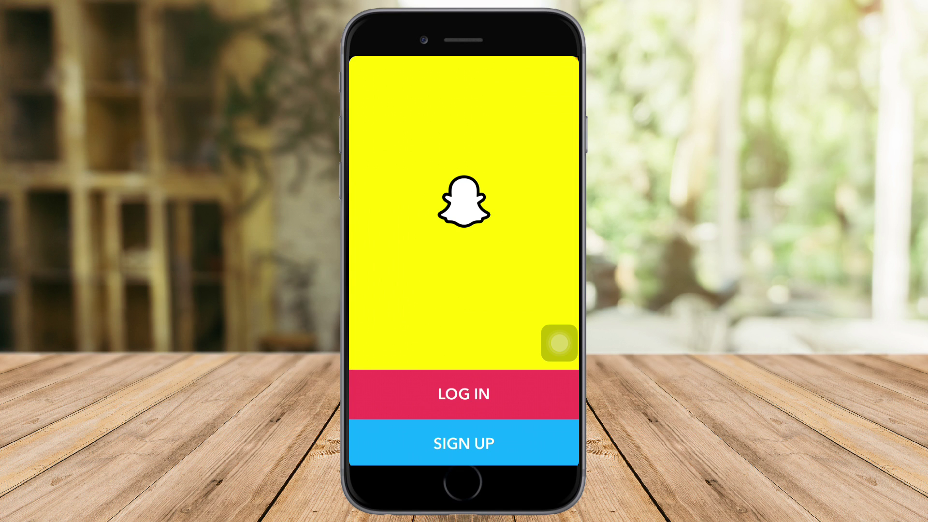
left_click(559, 343)
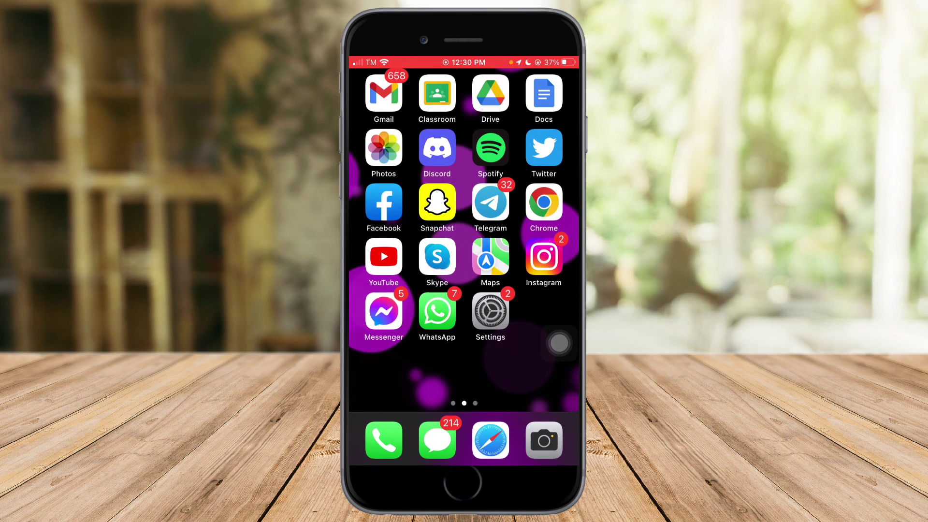
left_click(490, 440)
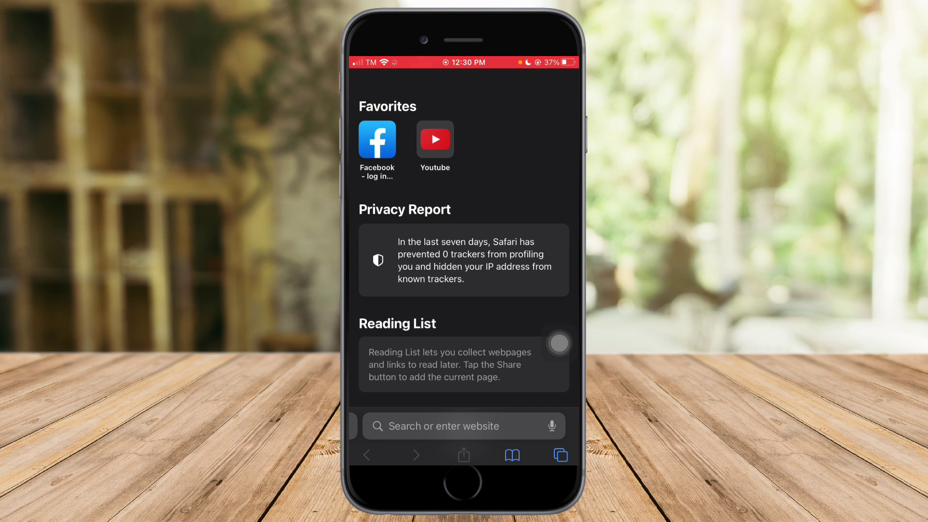
left_click(454, 425)
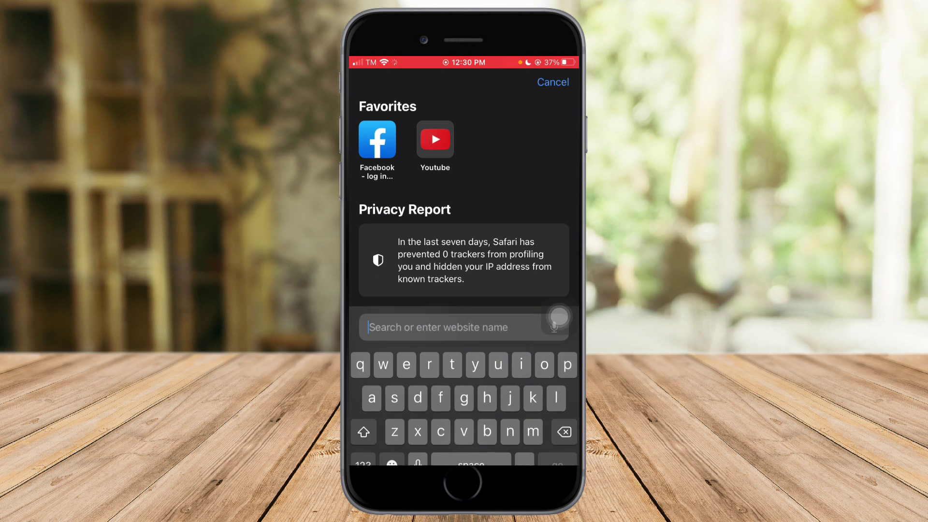
type("app")
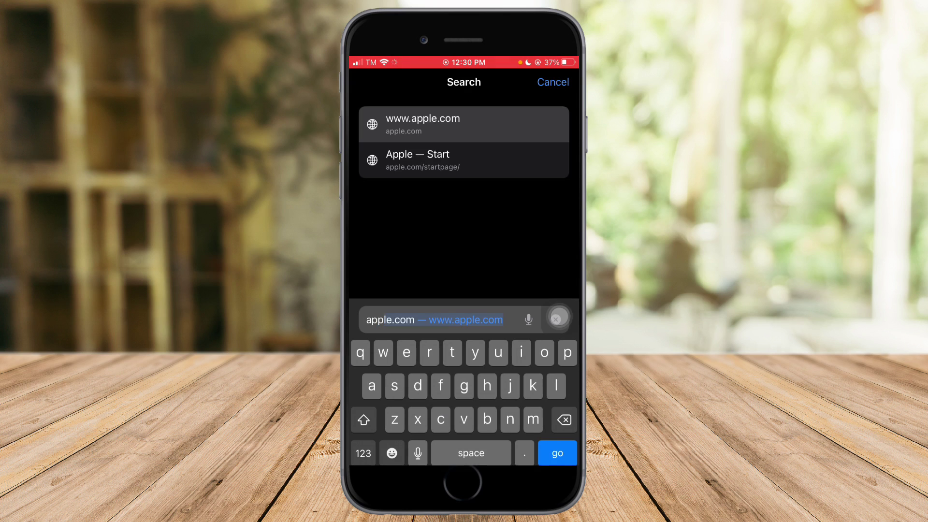
type("db.to")
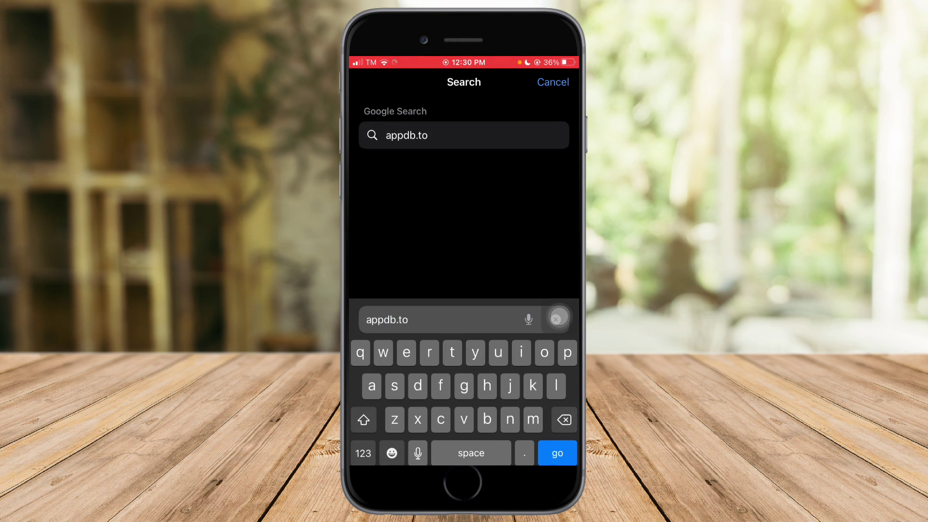
key("Return")
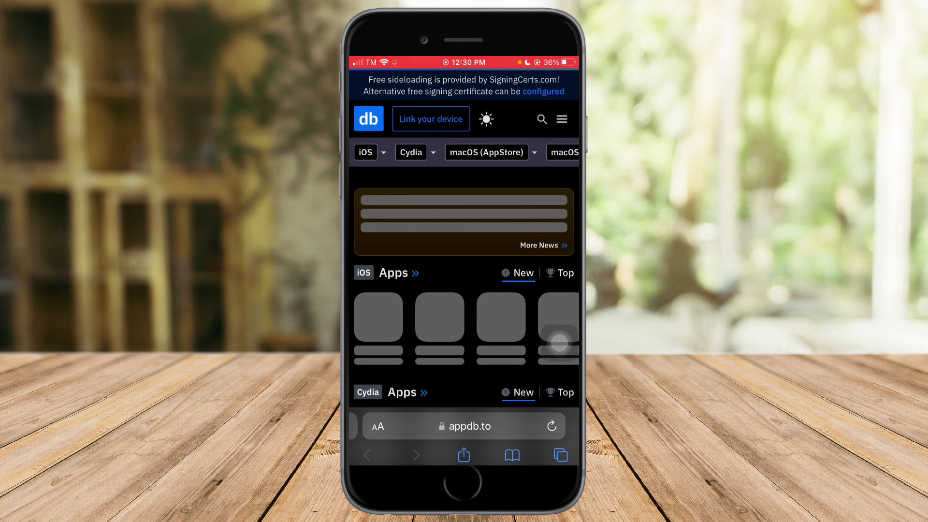
mouse_move(559, 343)
left_mouse_down()
mouse_move(547, 274)
mouse_move(500, 157)
mouse_move(435, 151)
mouse_move(441, 129)
mouse_move(364, 192)
left_mouse_up()
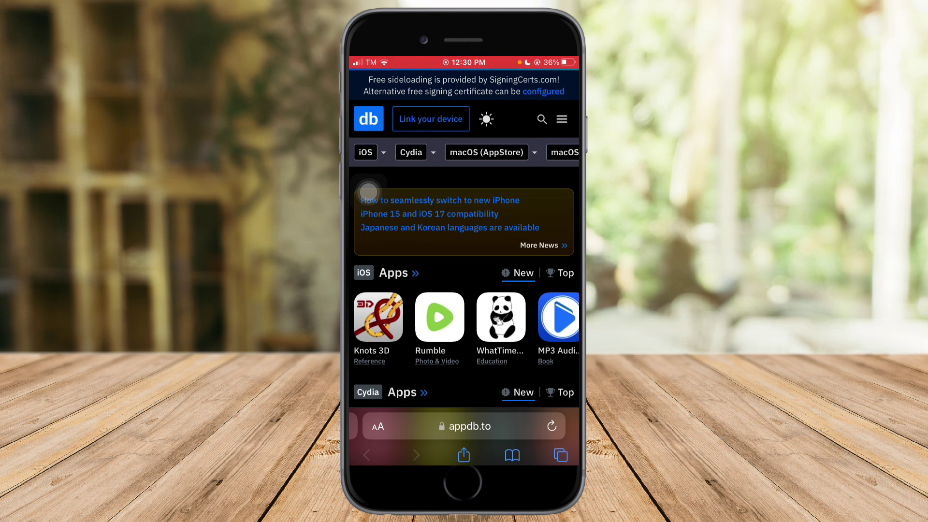
scroll(464, 329, "right", 1)
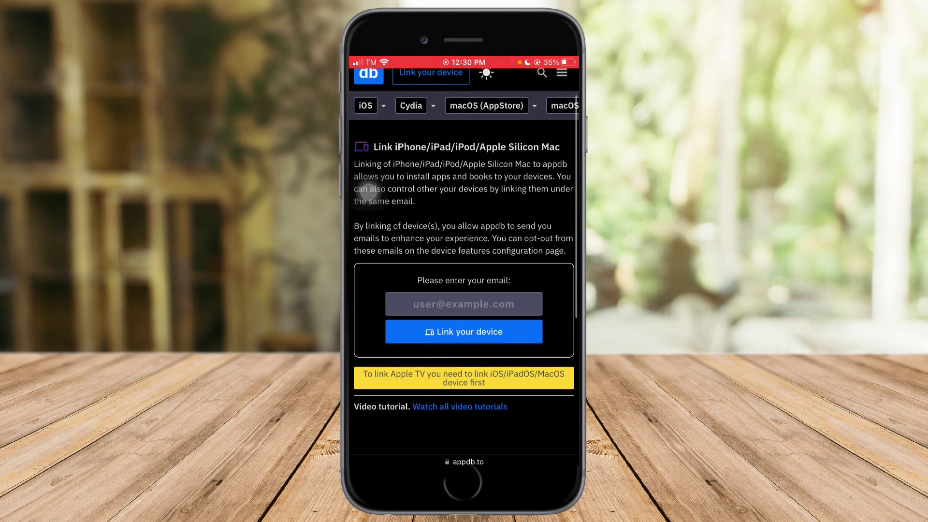
left_click(463, 304)
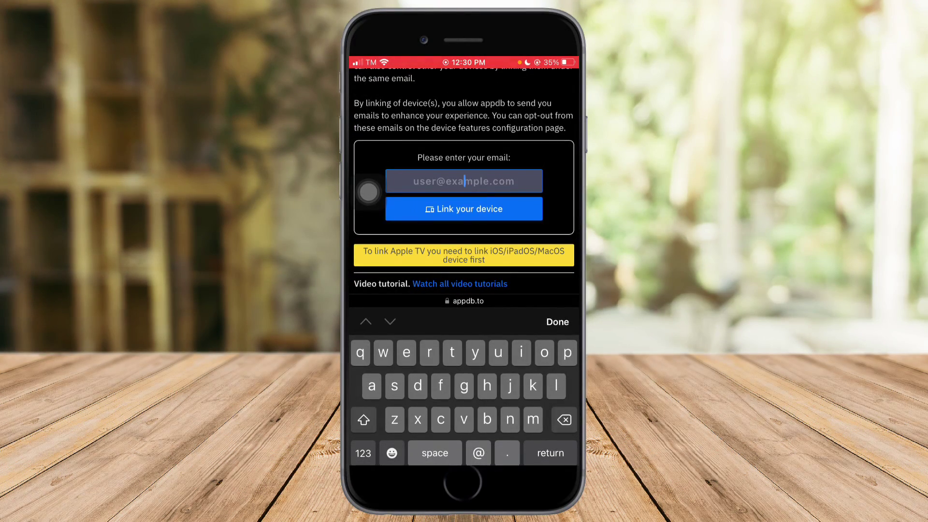
left_click(364, 419)
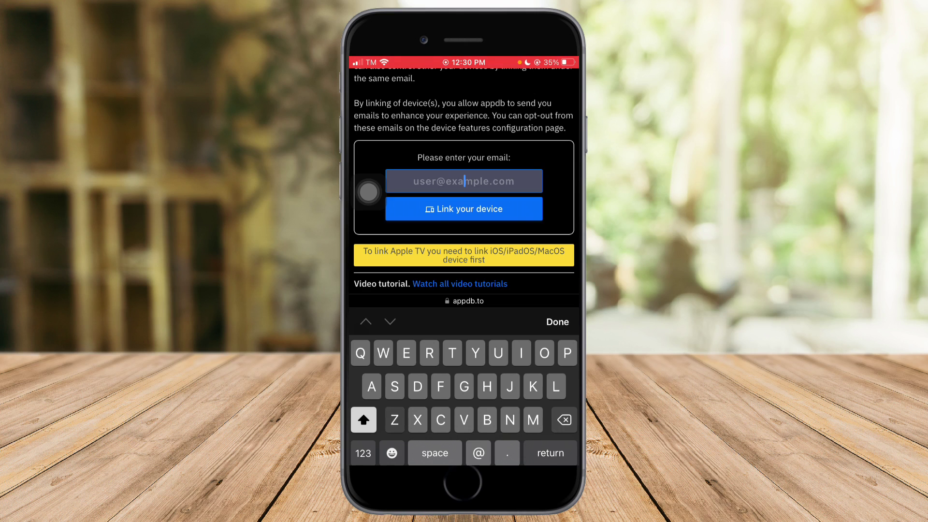
left_click(363, 420)
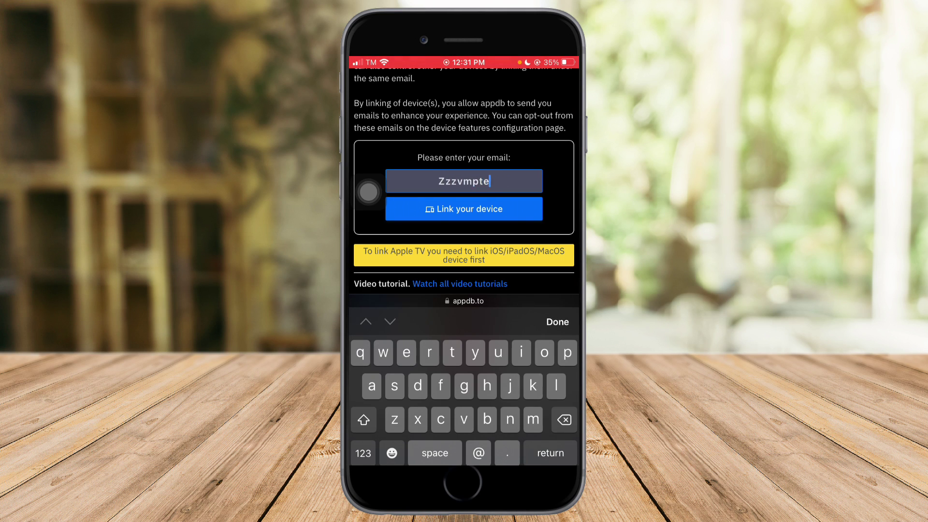
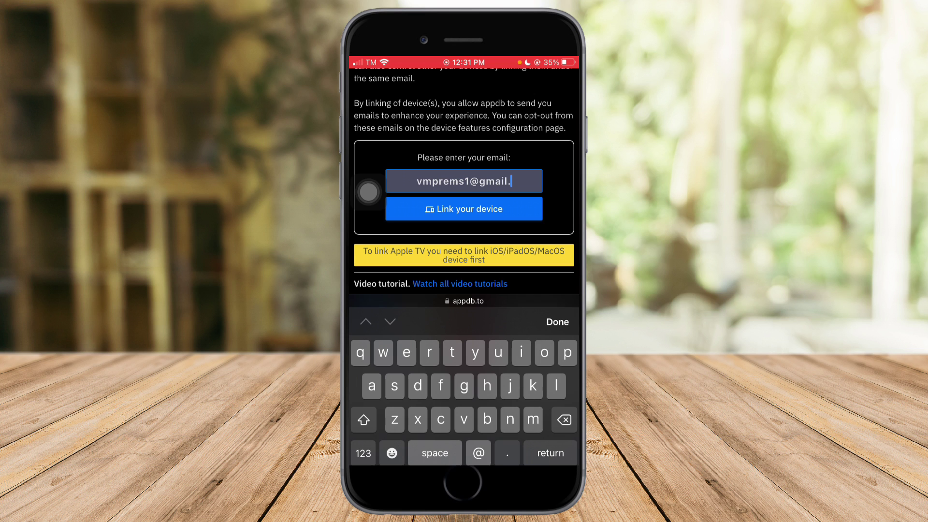
Step: Submit the email, allow the configuration profile download, and dismiss the notice
key("Return")
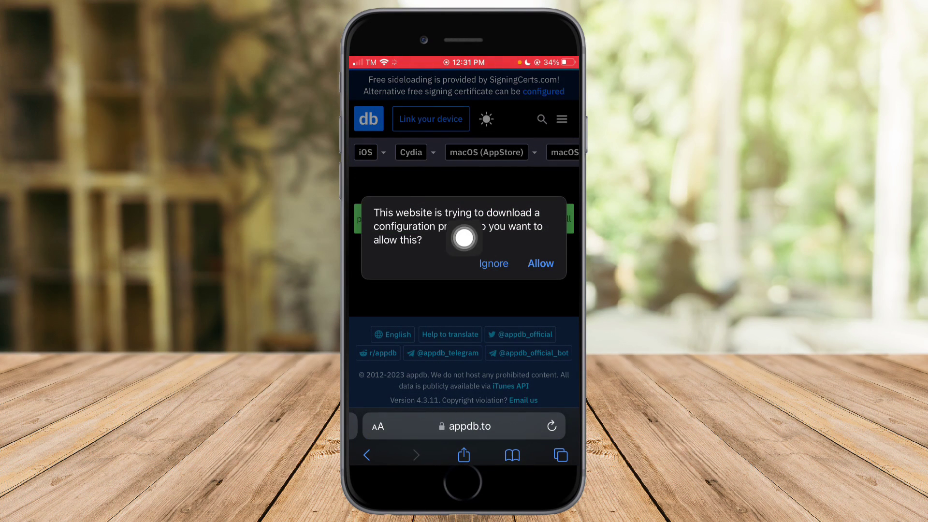
left_click(541, 264)
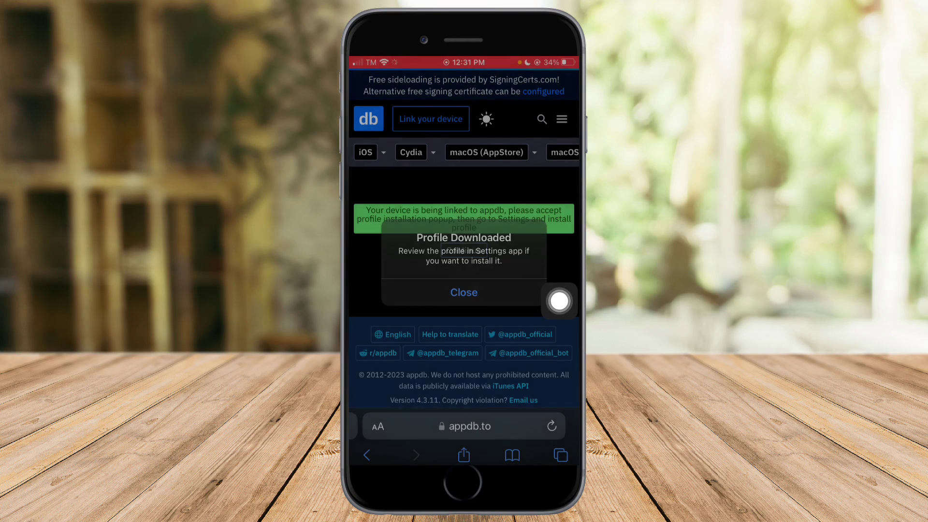
left_click(464, 293)
Step: Go to Settings and open the downloaded appdb profile for review
left_click(560, 301)
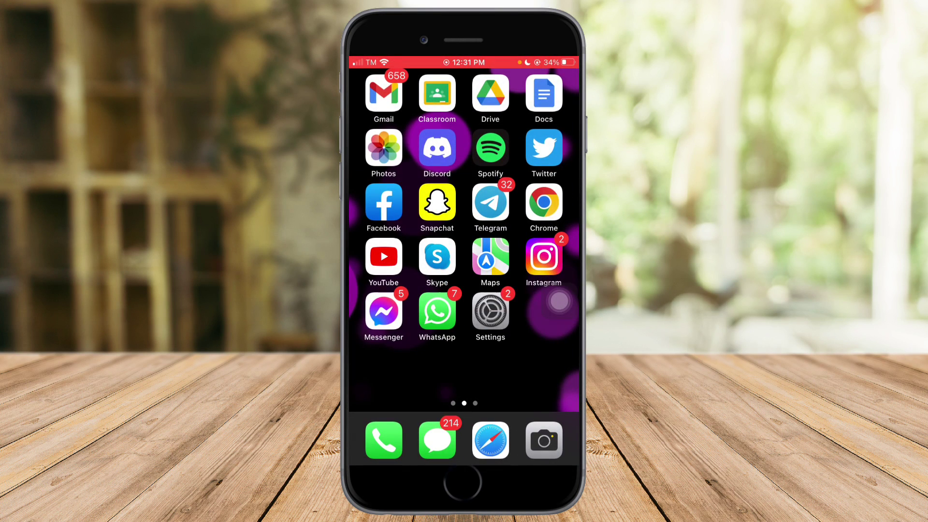
left_click(491, 311)
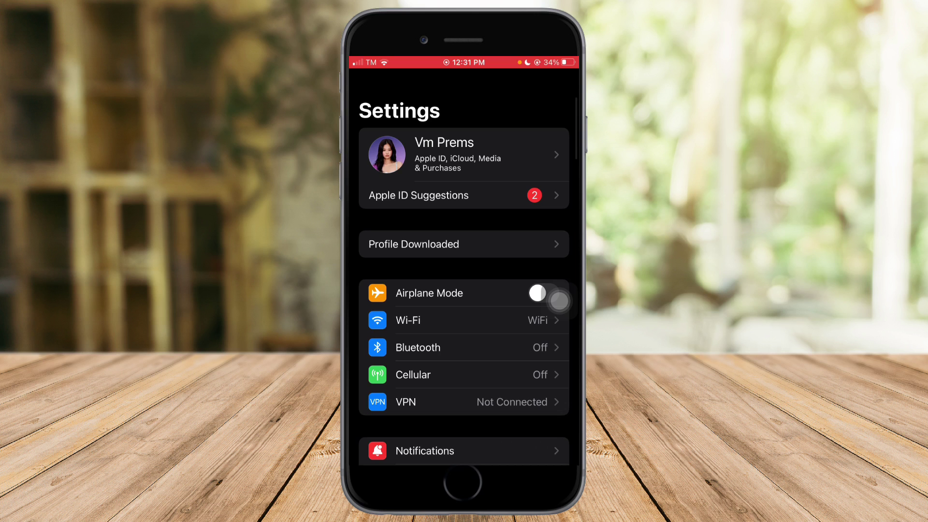
left_click(549, 244)
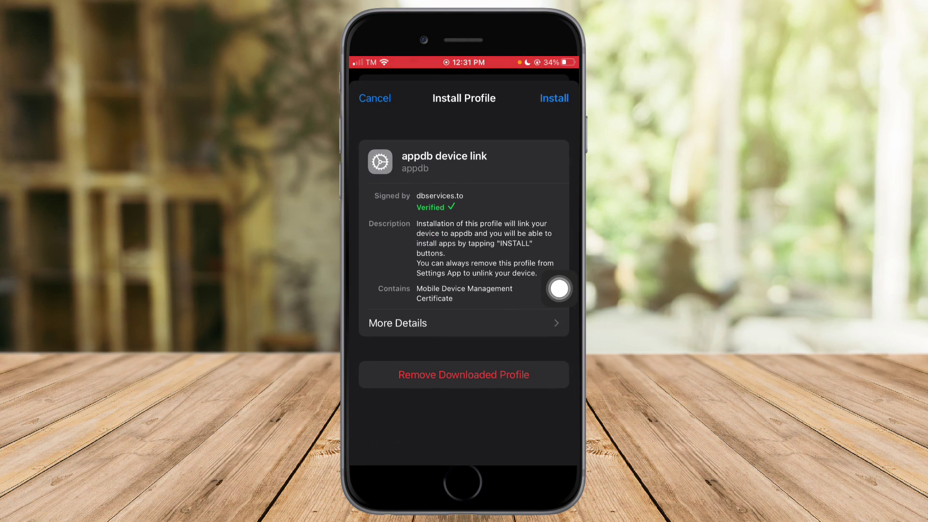
left_click(555, 98)
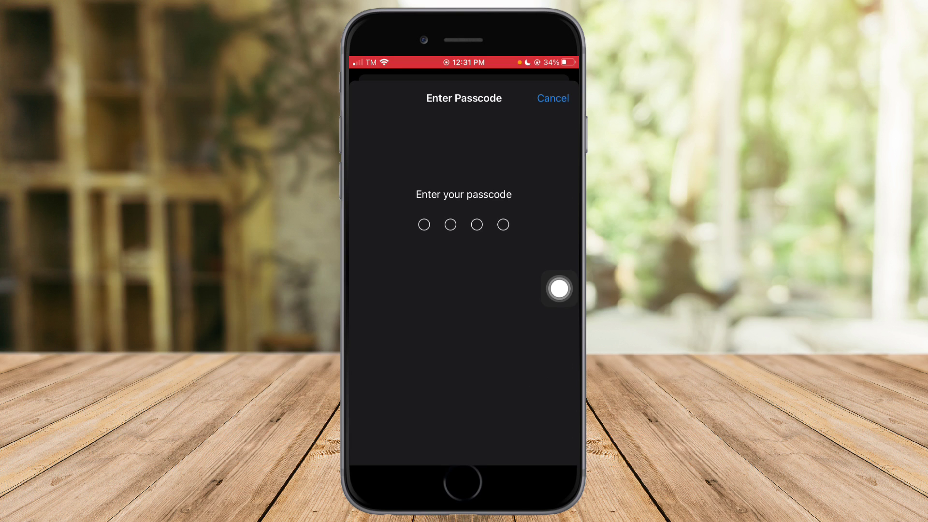
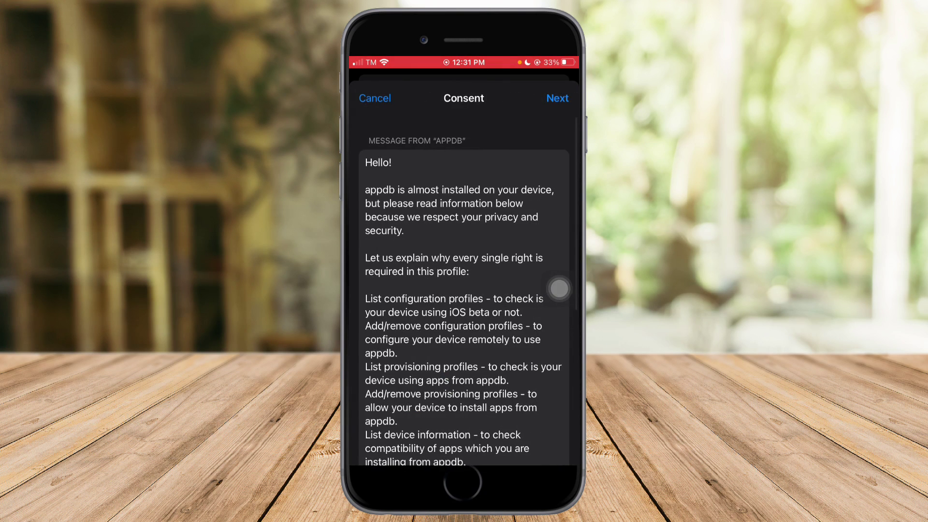
left_click(557, 98)
left_click(554, 98)
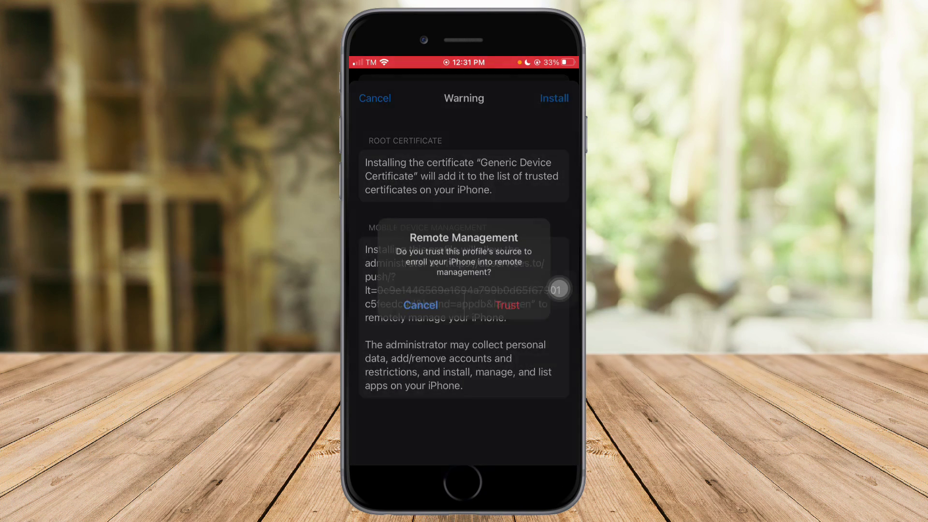
left_click(507, 305)
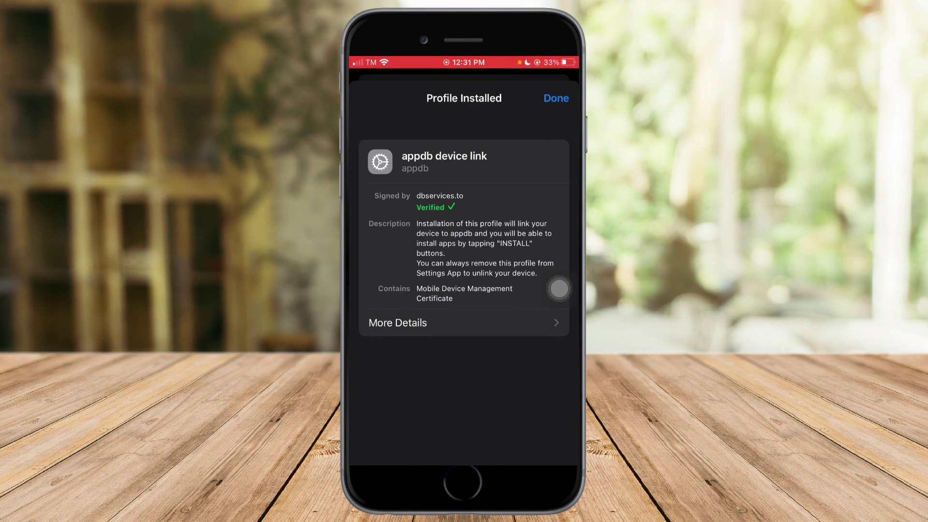
left_click(556, 98)
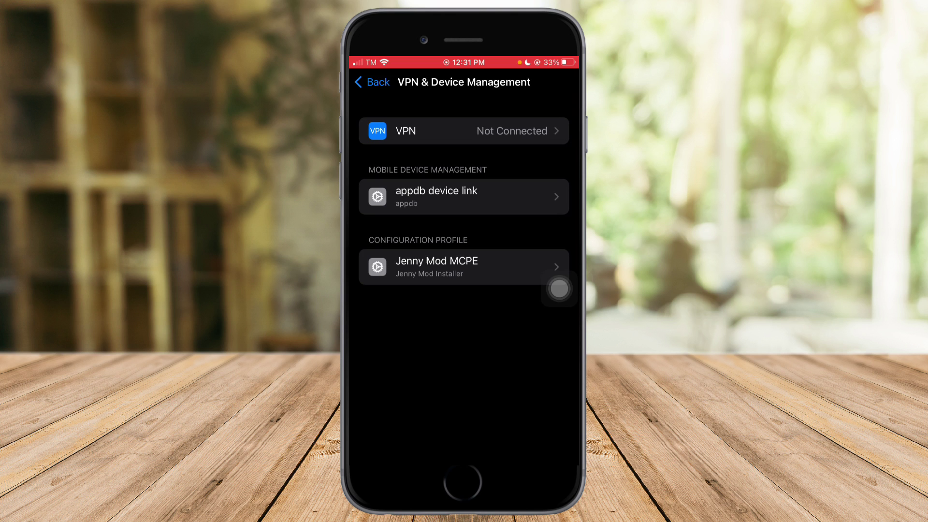
Step: Page through the home screens to the appdb icon and launch it
key("super")
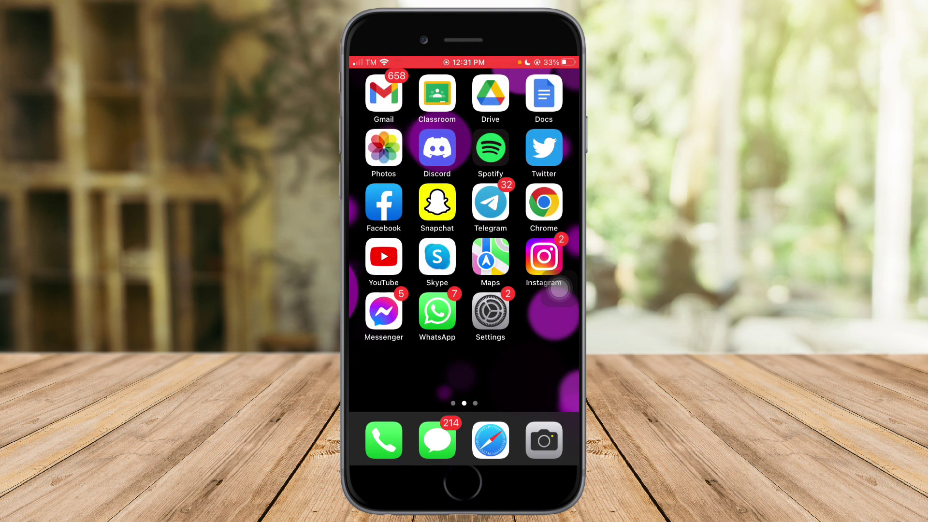
left_click_drag(531, 363, 387, 363)
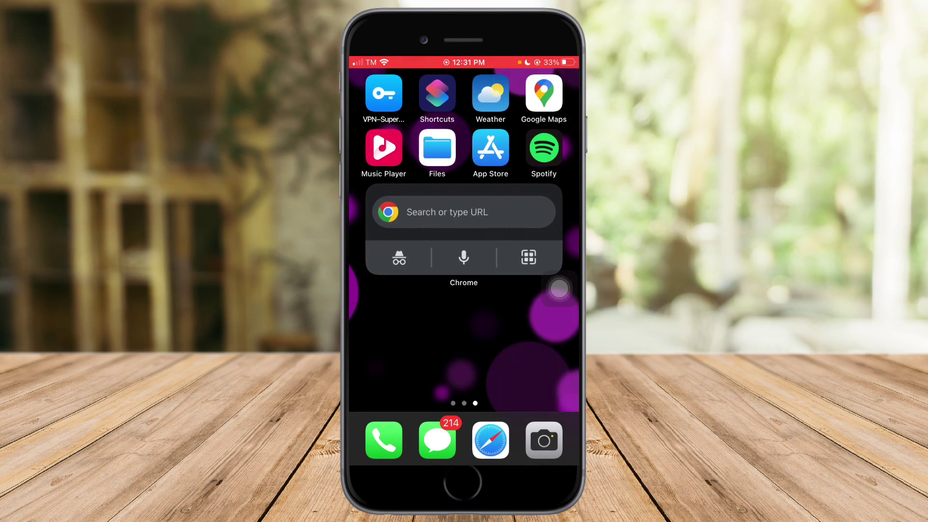
left_click_drag(386, 314, 531, 314)
left_click_drag(386, 314, 532, 314)
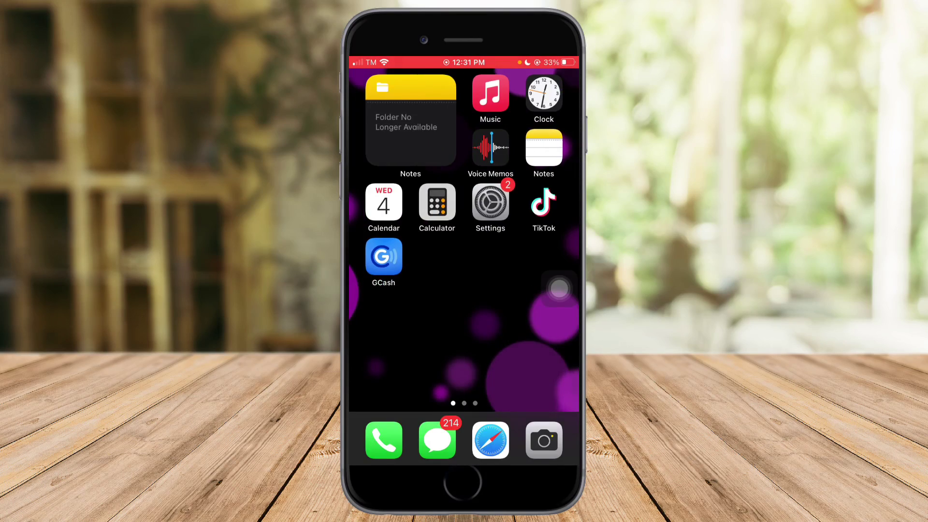
left_click_drag(464, 241, 464, 338)
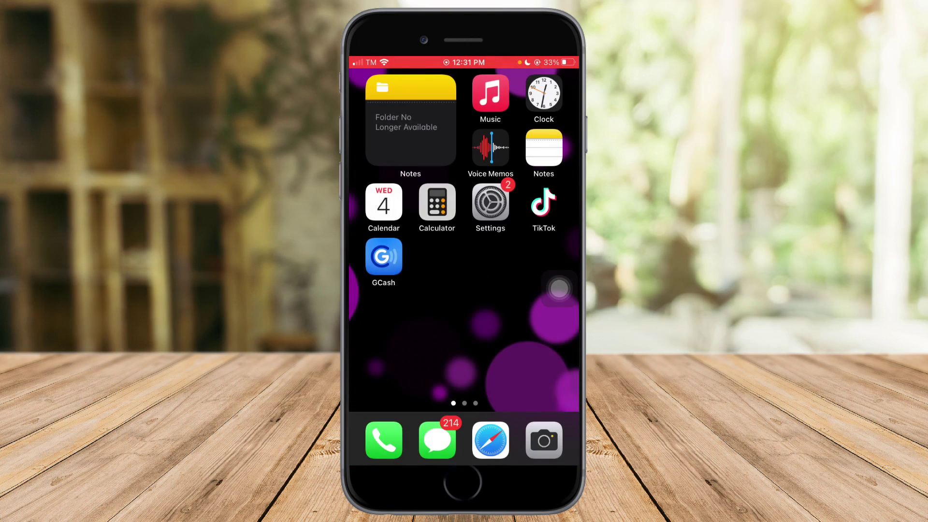
left_click_drag(531, 338, 386, 338)
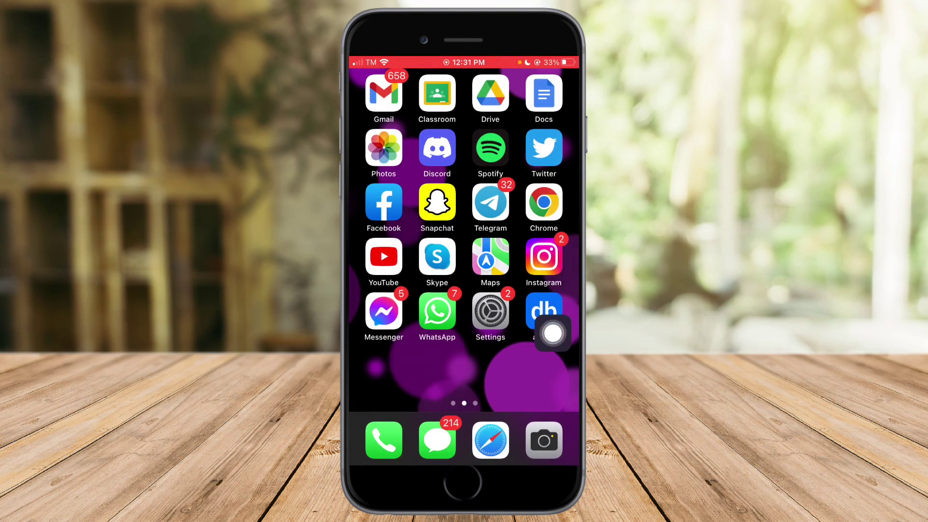
left_click(543, 309)
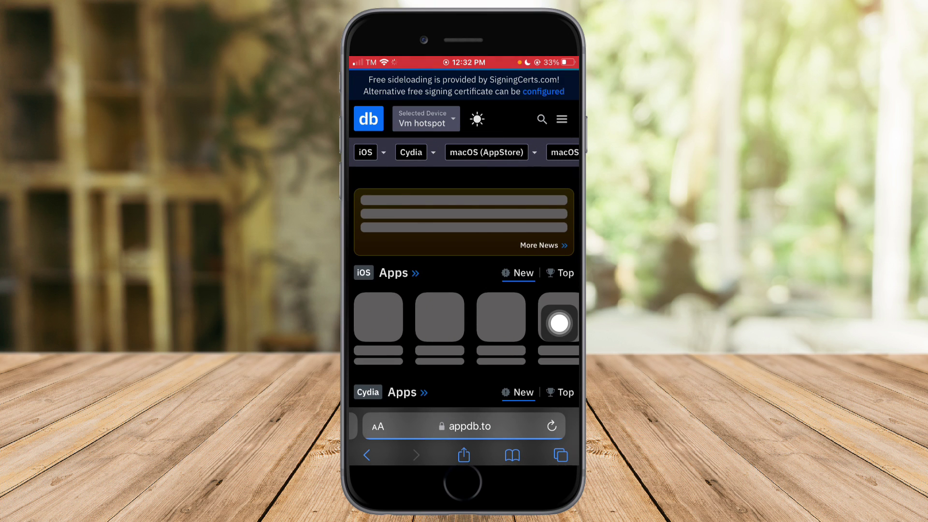
Step: Search appdb for 'Snapchat' and scroll through the matching results
left_click_drag(559, 323, 441, 161)
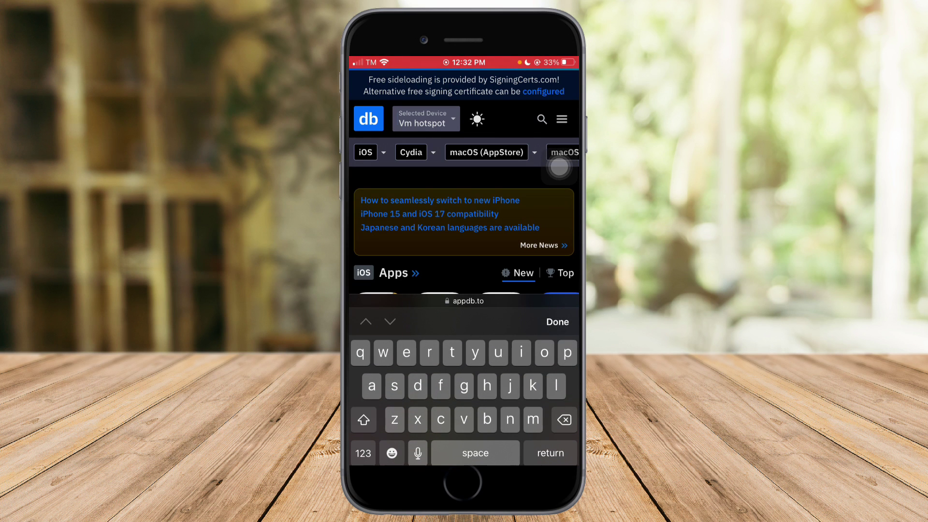
type("Snap")
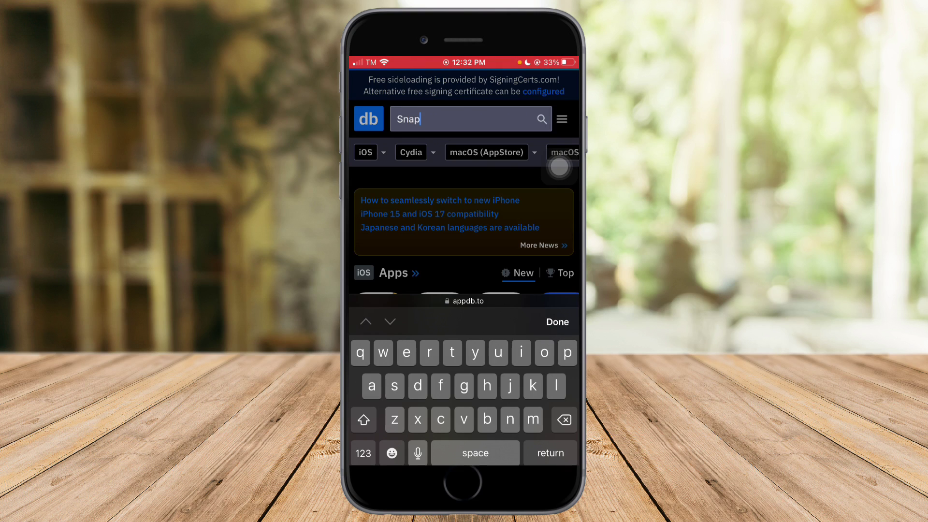
type("chat")
key("Return")
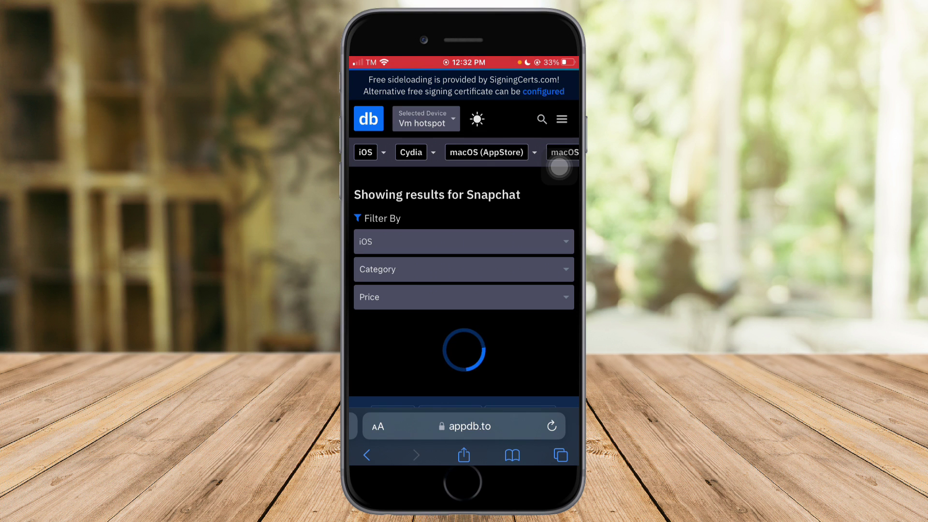
scroll(464, 266, "down", 3)
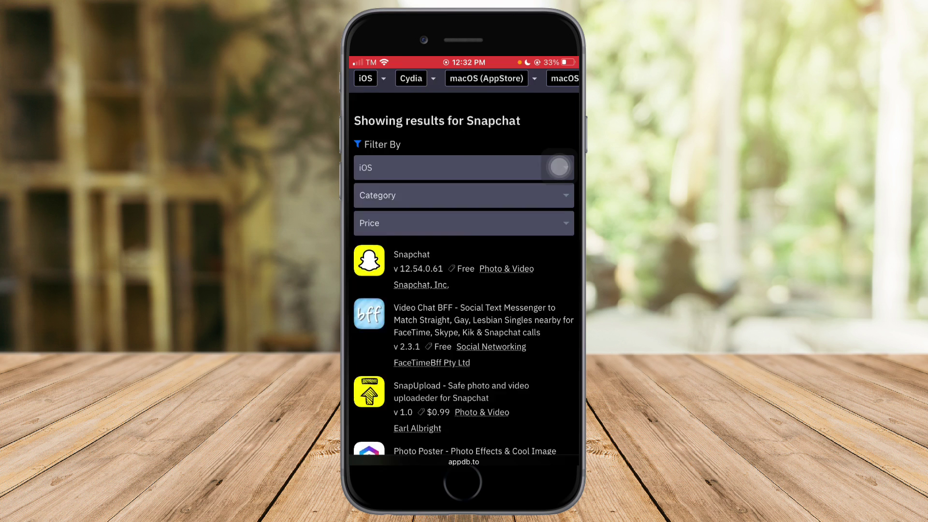
Step: Open the Snapchat result and scroll to its v12.54.0.61 Download and Install section
left_click(559, 167)
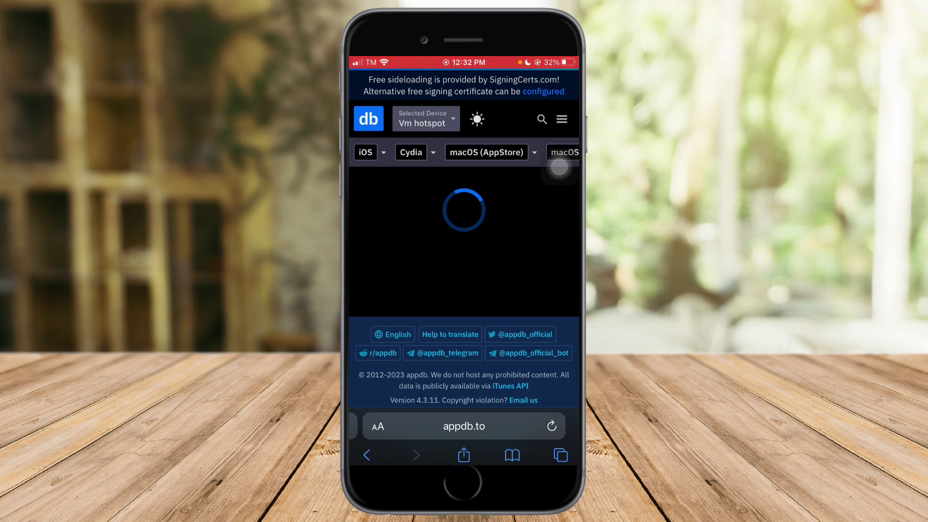
scroll(464, 266, "down", 3)
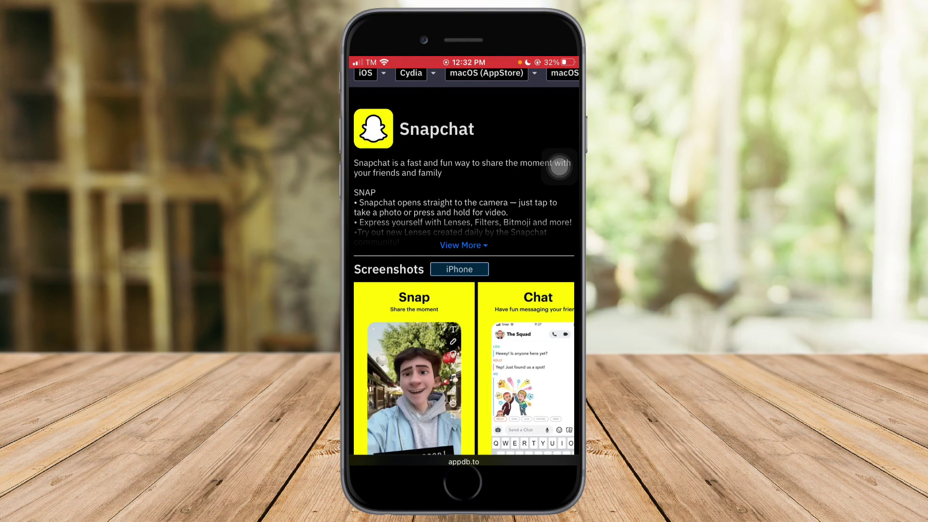
scroll(464, 266, "down", 10)
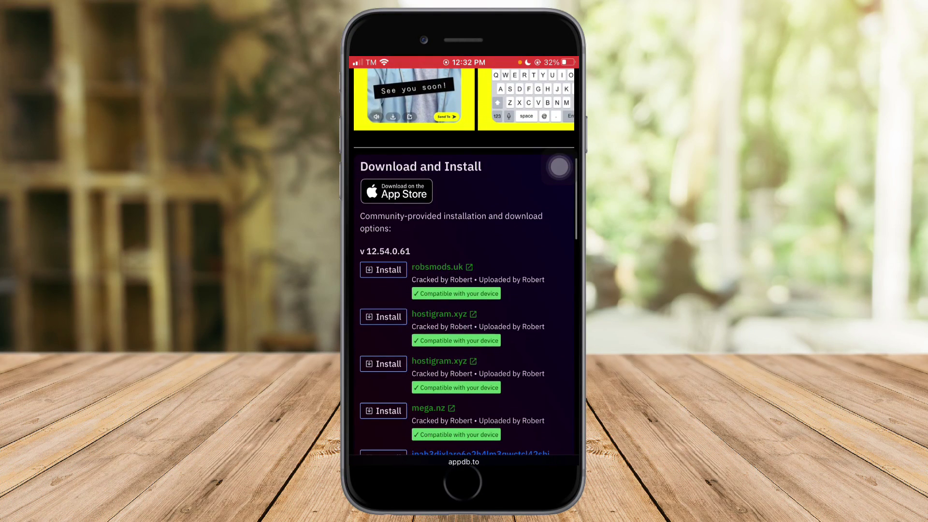
mouse_move(559, 166)
left_mouse_down()
mouse_move(415, 270)
mouse_move(397, 265)
mouse_move(514, 247)
left_mouse_up()
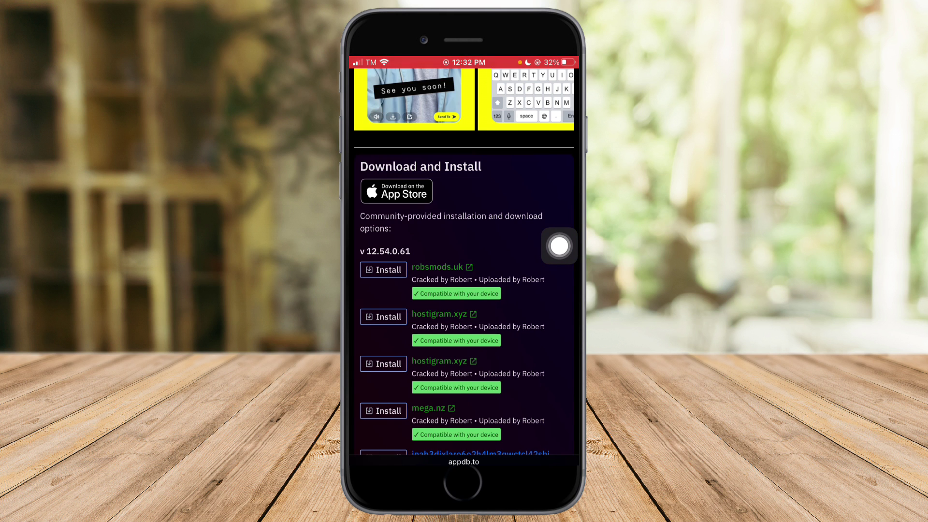
Step: Leave the appdb Snapchat page for the home screen
left_click(559, 246)
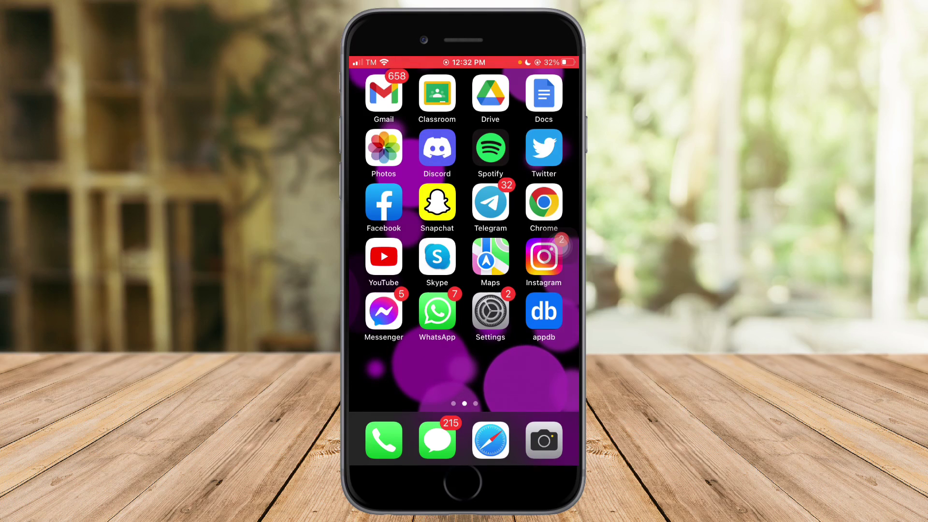